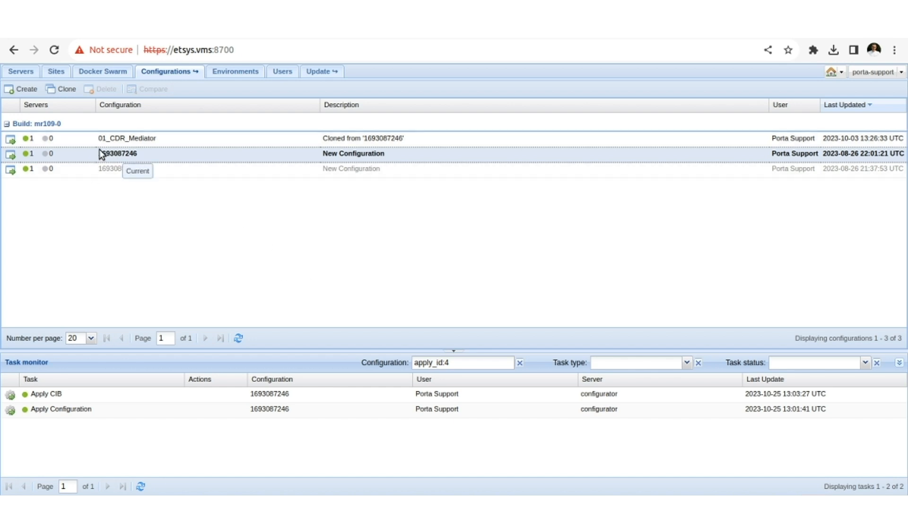
pyautogui.click(70, 90)
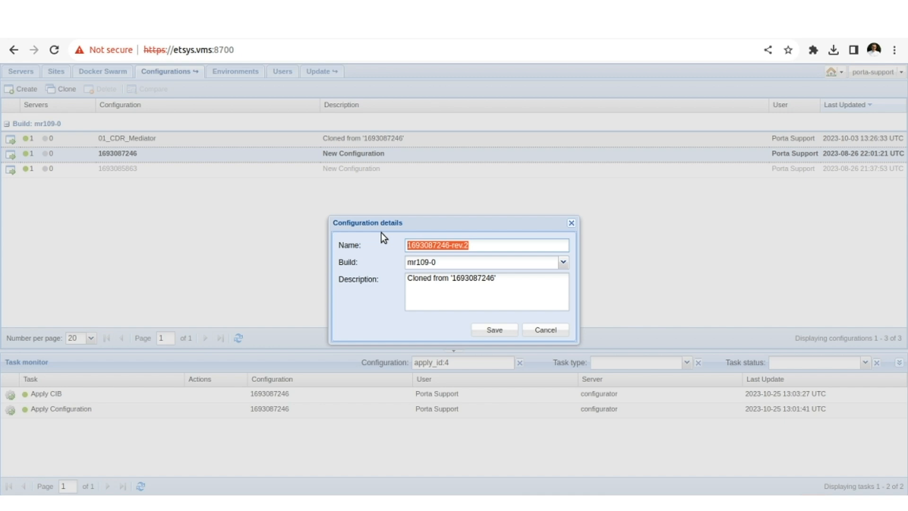
pyautogui.write('02_CDR_Me')
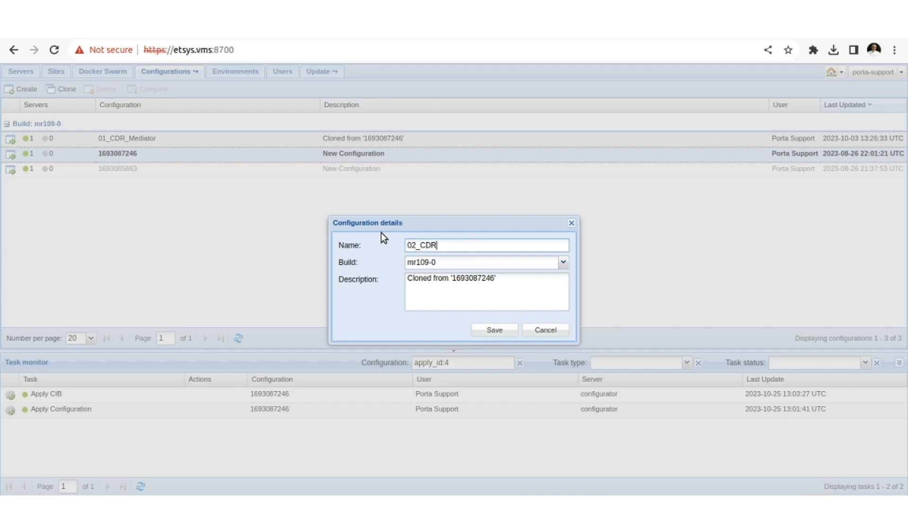
pyautogui.write('diator')
pyautogui.click(480, 328)
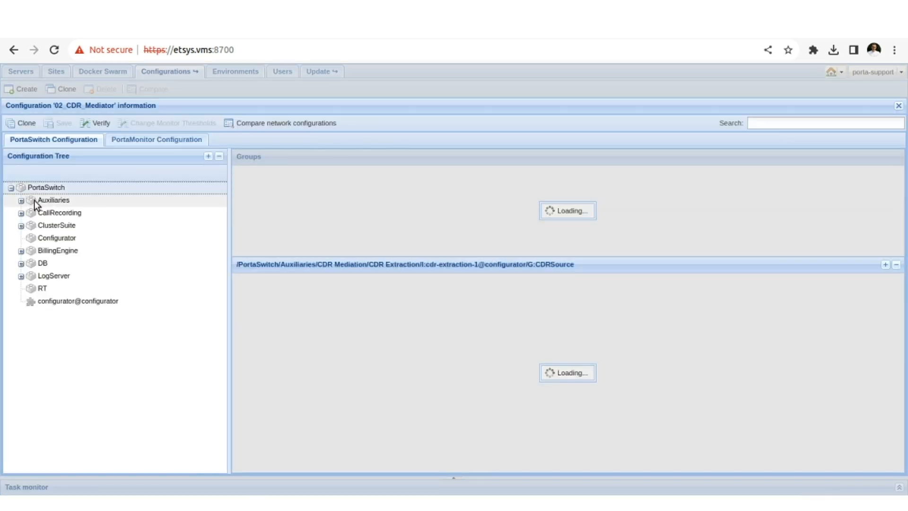
# - Open the CDR Extraction node under Auxiliaries > CDR Mediation in the configuration tree
pyautogui.click(22, 200)
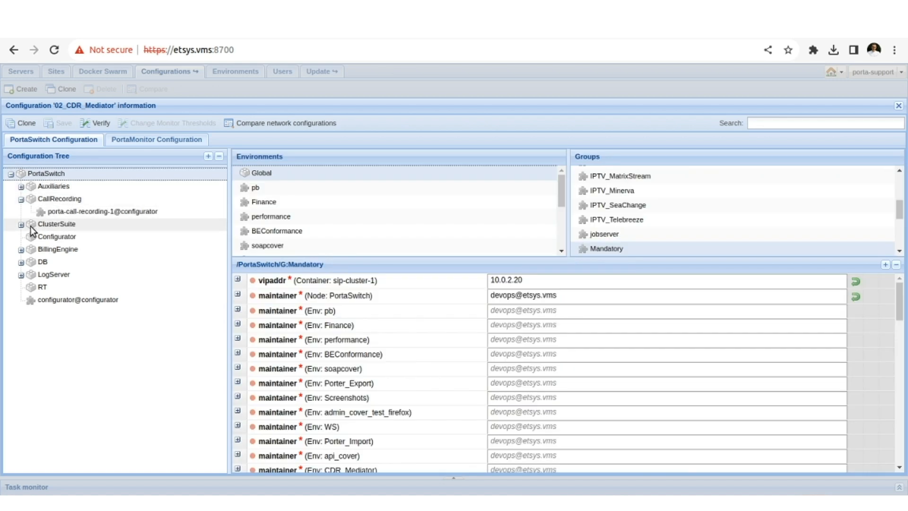
pyautogui.click(20, 187)
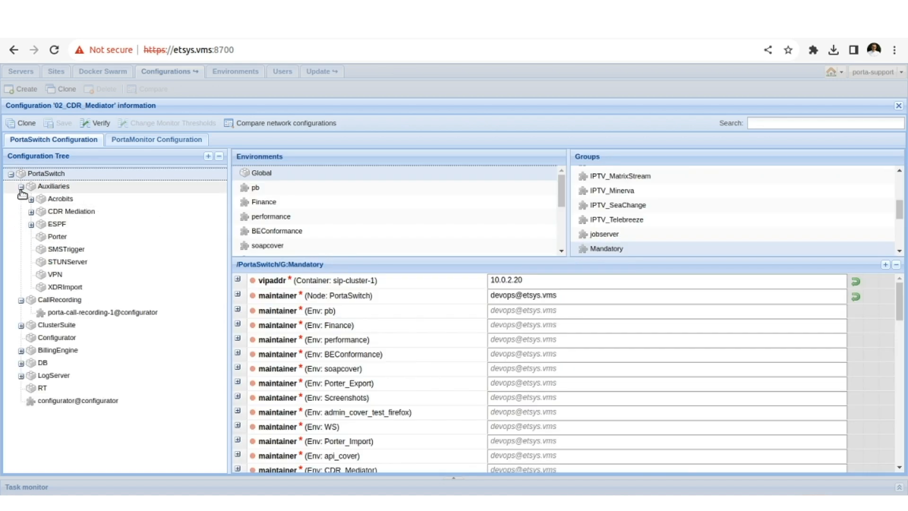
pyautogui.click(21, 300)
pyautogui.click(31, 212)
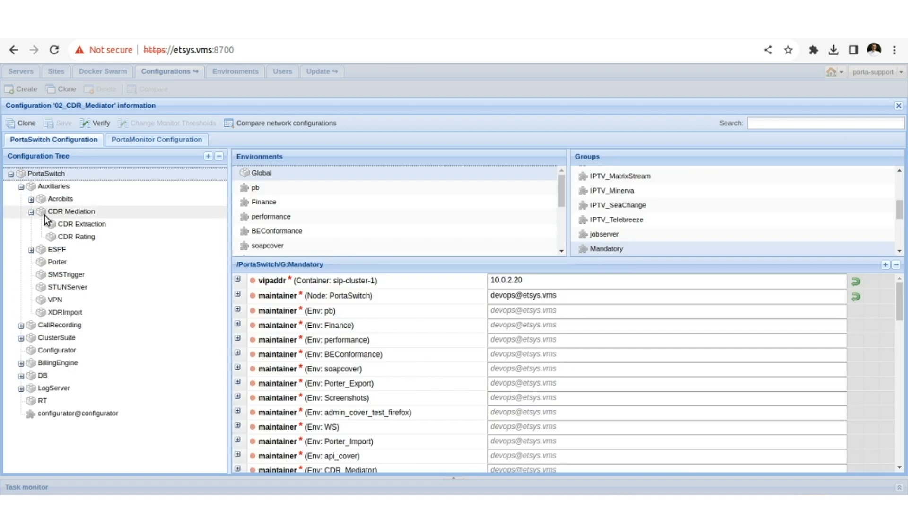
pyautogui.click(90, 227)
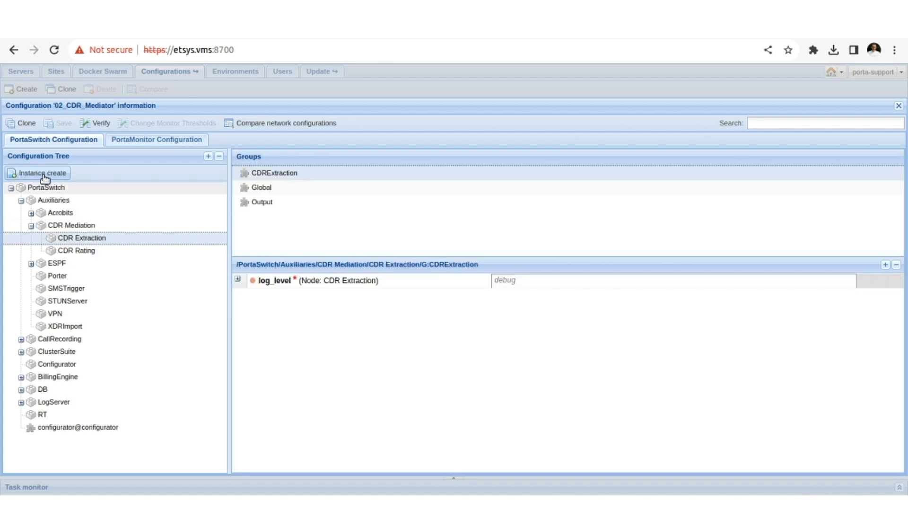
# - Create the CDR Extraction instance cdr-extraction-1 on server configurator with service IP 10.0.0.1 and environment pb, and save it
pyautogui.click(46, 174)
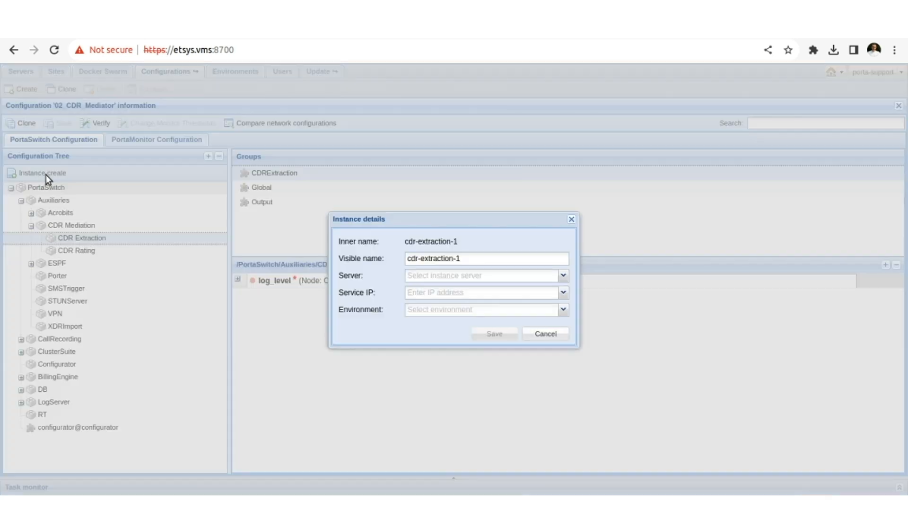
pyautogui.click(563, 276)
pyautogui.click(474, 292)
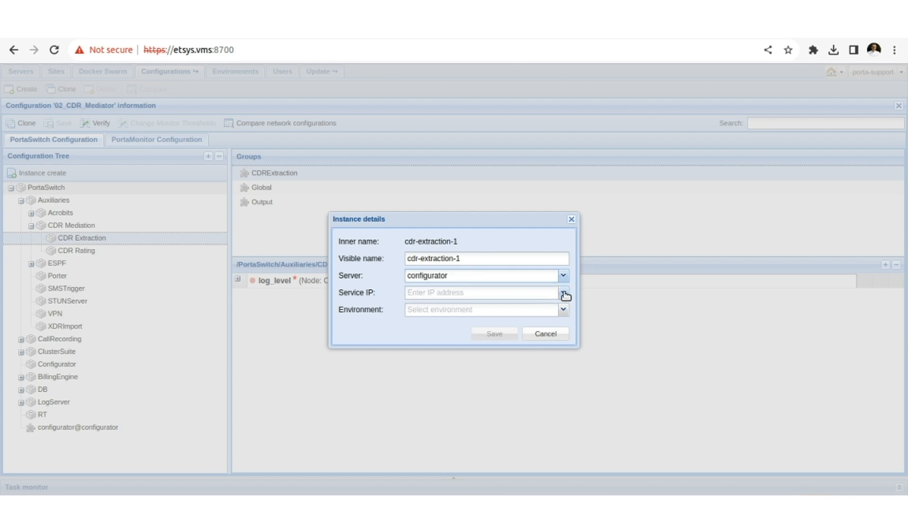
pyautogui.click(563, 292)
pyautogui.click(475, 306)
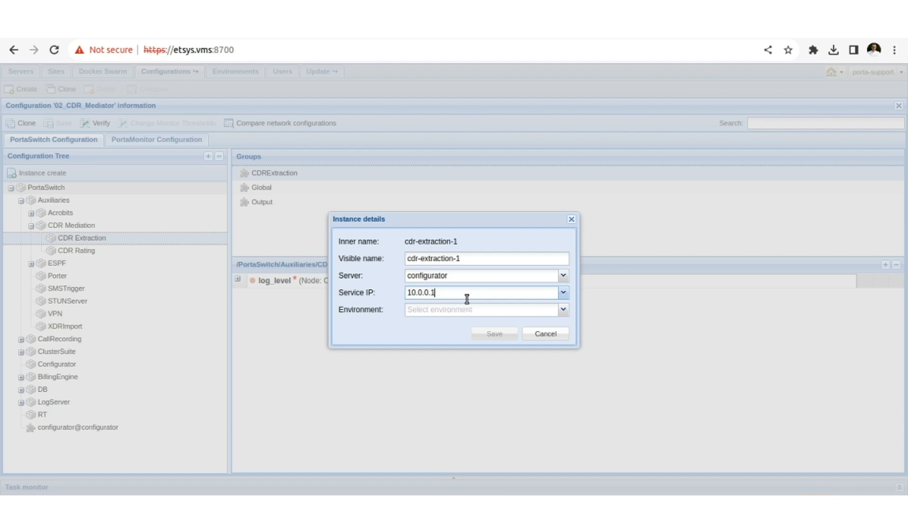
pyautogui.click(492, 310)
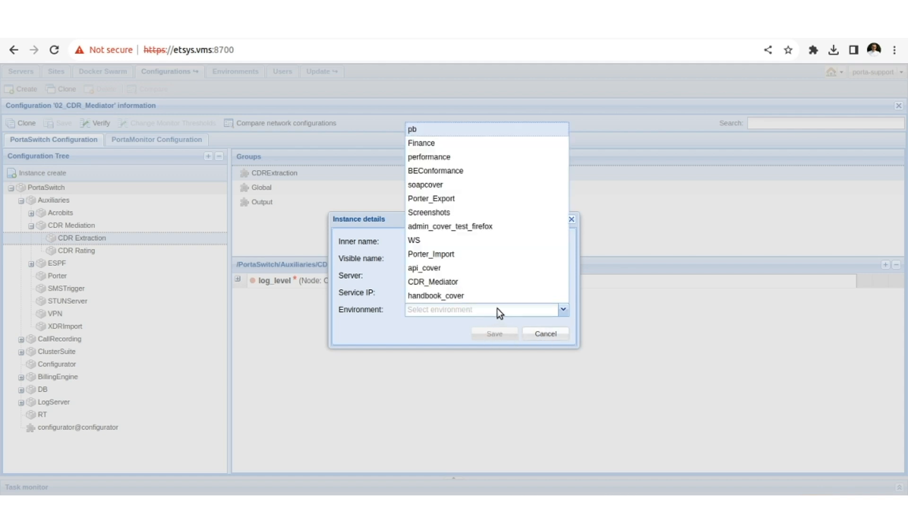
pyautogui.click(457, 132)
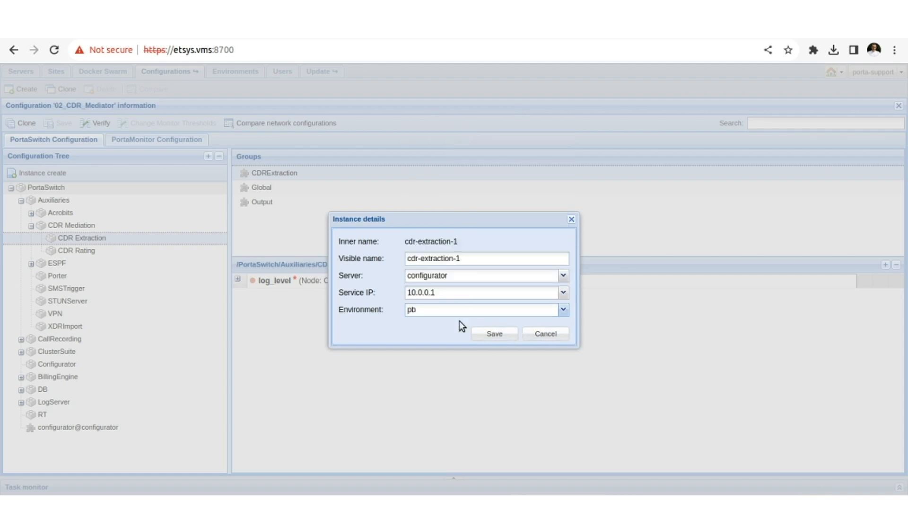
pyautogui.click(492, 332)
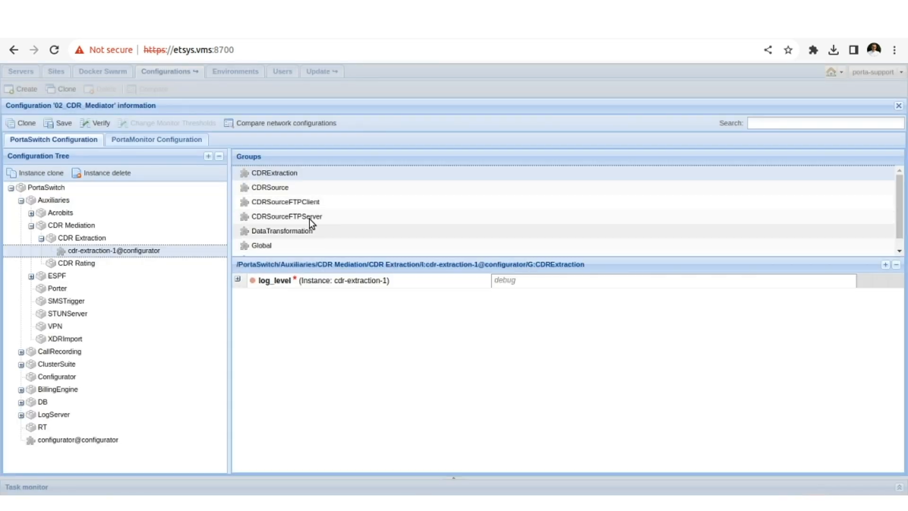
# - Set the CDRSource column_list to CDR Fingerprint,CallDate,CallTime,Duration,CallingPartyNumber,CallingLocation,DialledNumber,Destination,Charge,Code
pyautogui.click(283, 188)
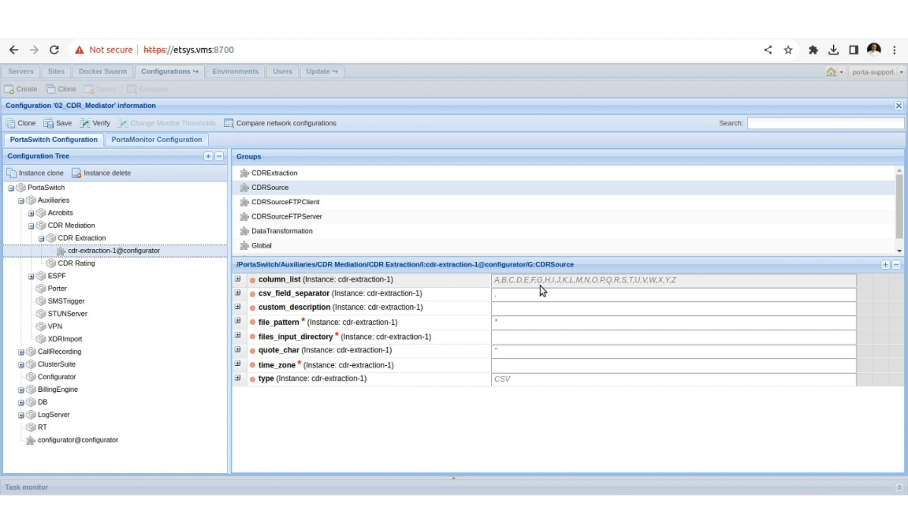
pyautogui.click(566, 277)
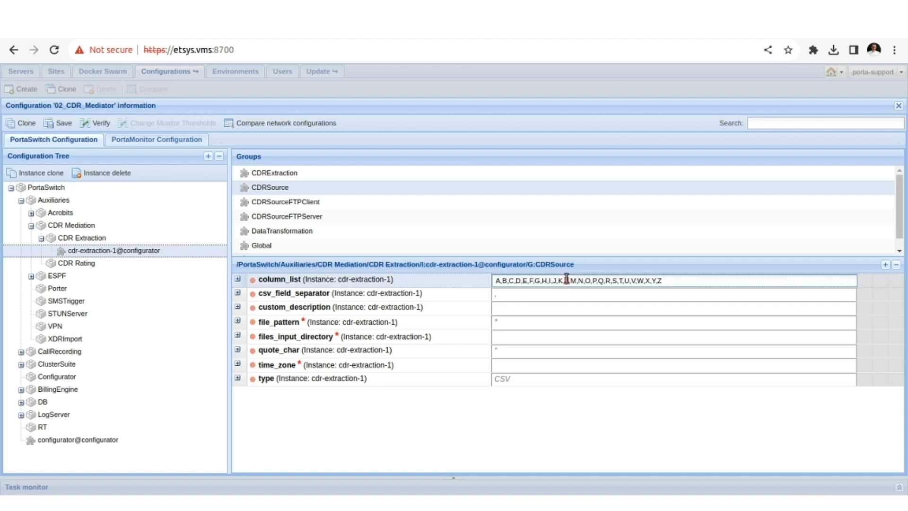
pyautogui.write('Fingerprint,CallDate,CallTime,Duration,CallingPartyNumber,CallingLocation,DialledNumber,Destination,Charge,Code')
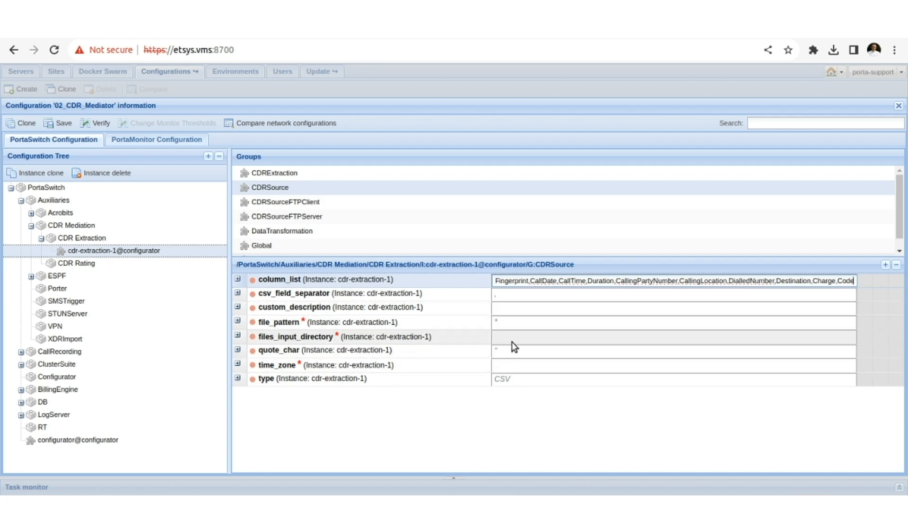
# - Set the CDRSource files_input_directory of cdr-extraction-1 to /porta_var/db/cdrs/cdr-extraction-1
pyautogui.click(526, 339)
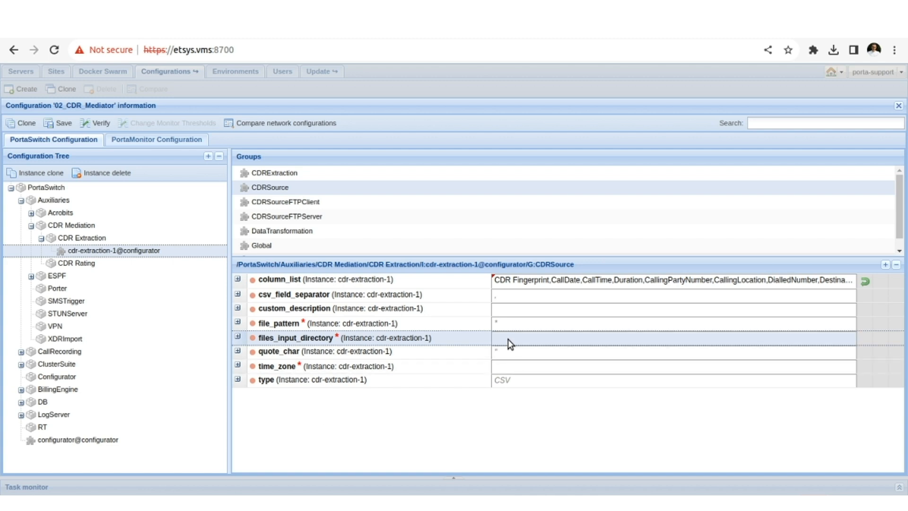
pyautogui.click(508, 340)
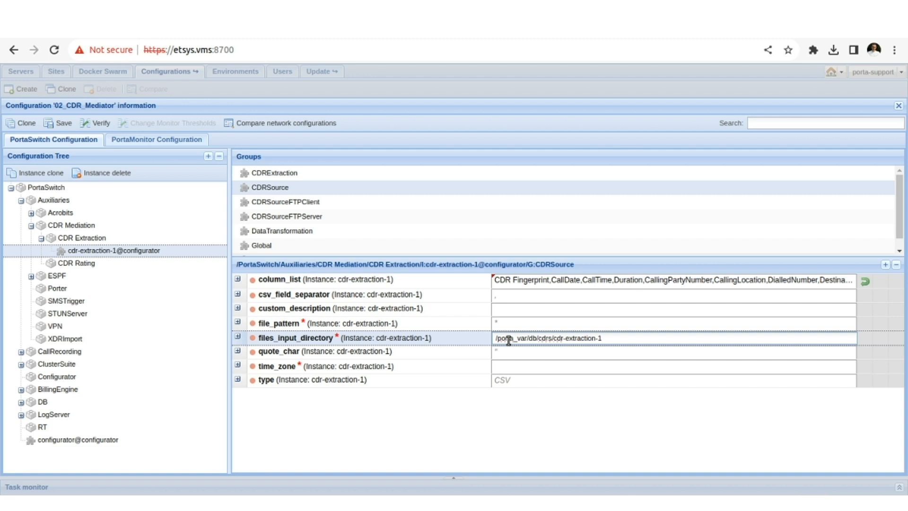
pyautogui.click(279, 246)
# - In the DataTransformation group, set lib to /home/porta-cdrmediator/ and module to CDR_Convertor::Telecom_ABC::Provider_ABC
pyautogui.click(285, 230)
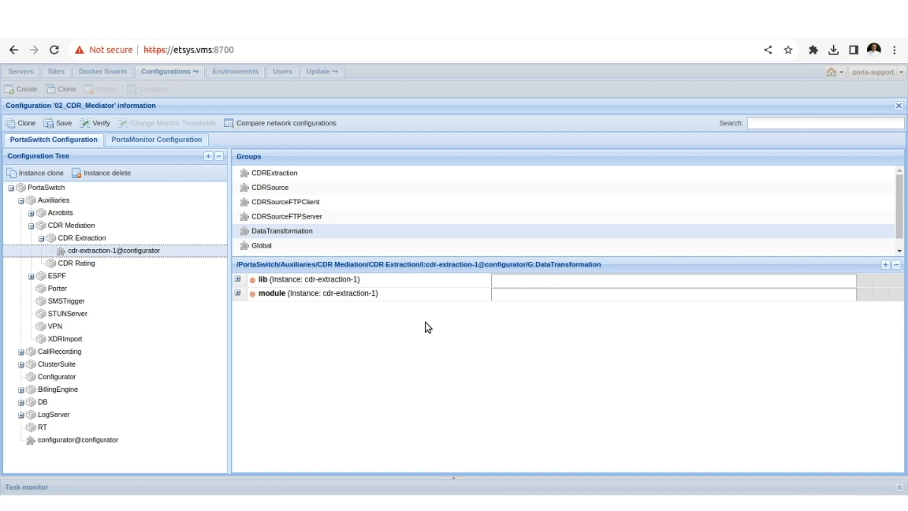
pyautogui.click(514, 281)
pyautogui.write('/home/porta-cdrmediator')
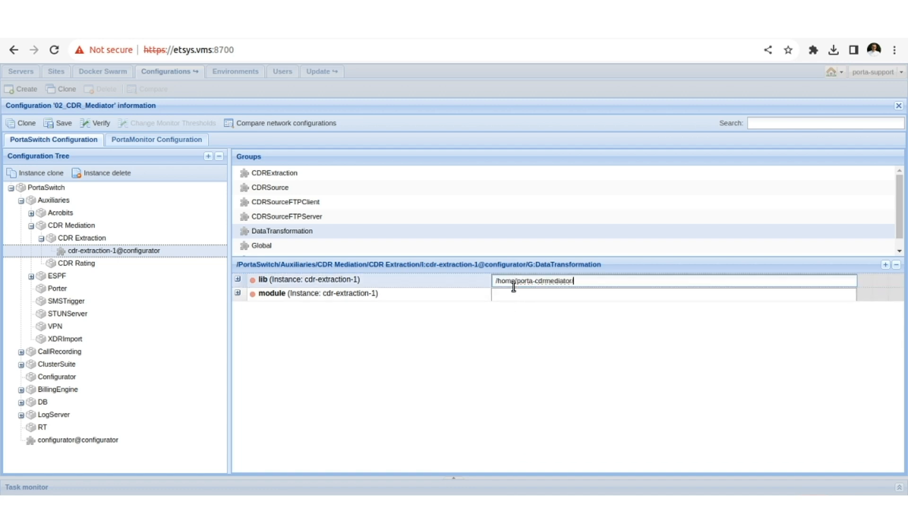
pyautogui.click(508, 294)
pyautogui.write('CDR_Convertor::Telecom_ABC::Provider_ABC')
pyautogui.click(448, 334)
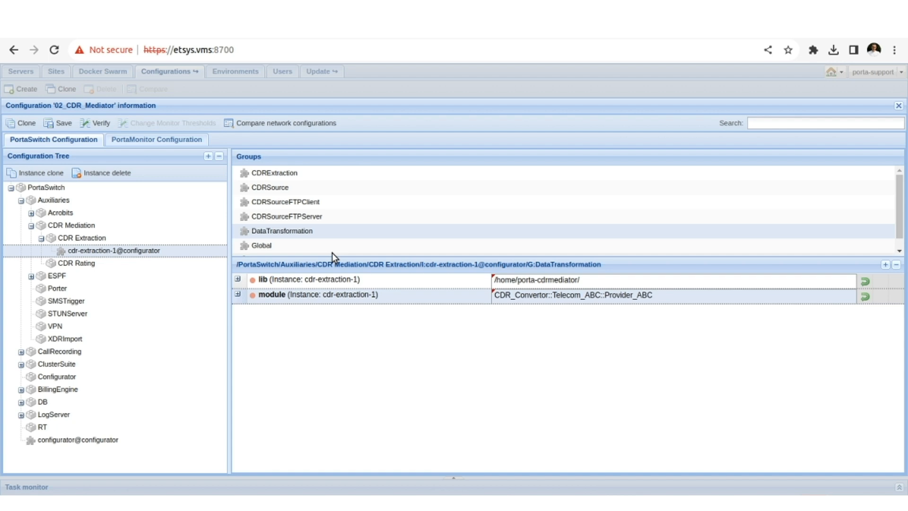
# - Set the time_zone option in the CDRSource group of cdr-extraction-1 to UTC
pyautogui.click(280, 188)
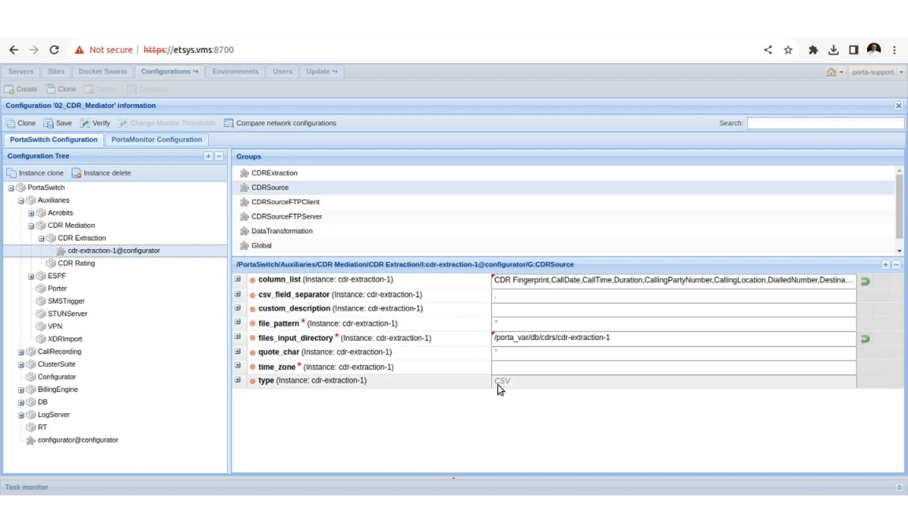
pyautogui.click(505, 368)
pyautogui.click(618, 367)
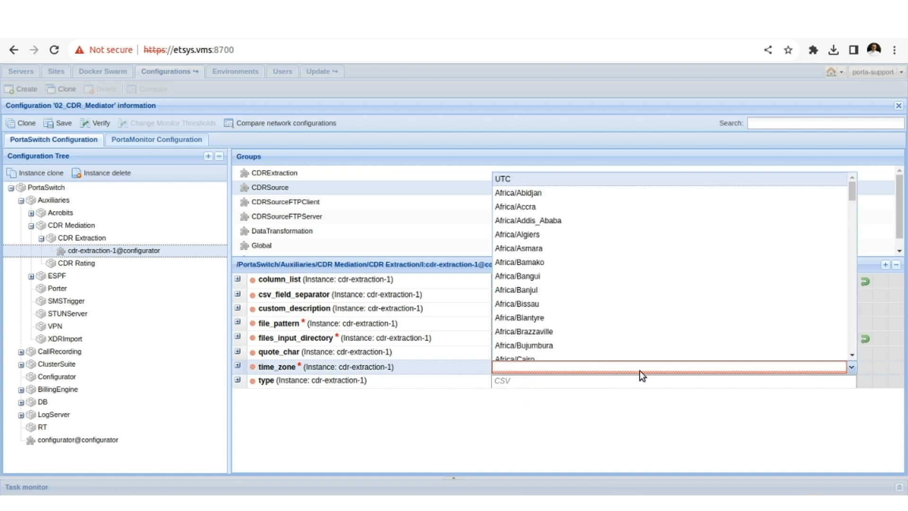
pyautogui.click(529, 178)
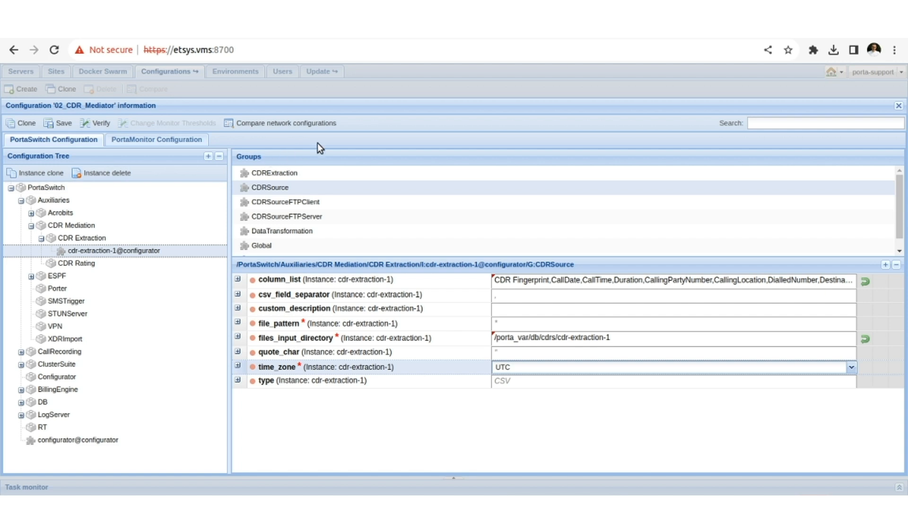
pyautogui.click(331, 138)
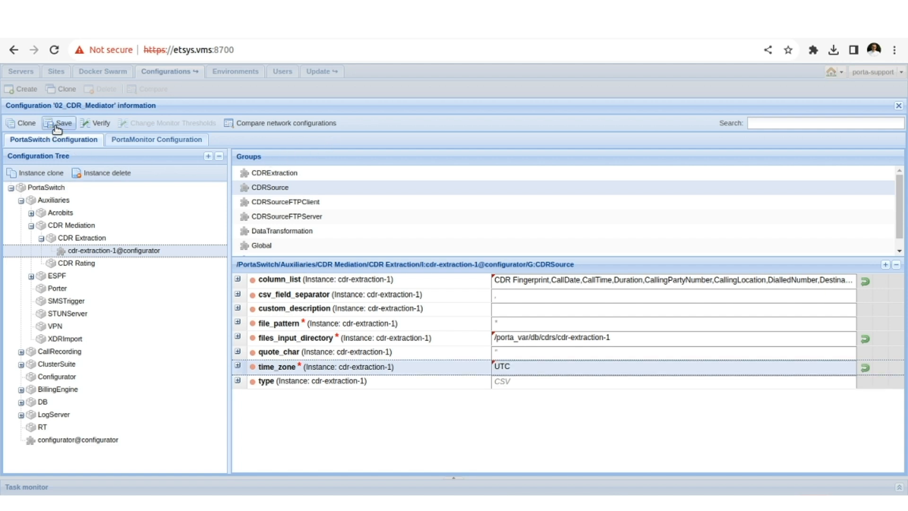
# - Create the CDR Rating instance cdr-rating-1 on server configurator with service IP 10.0.0.1 and environment pb, and save it
pyautogui.click(81, 264)
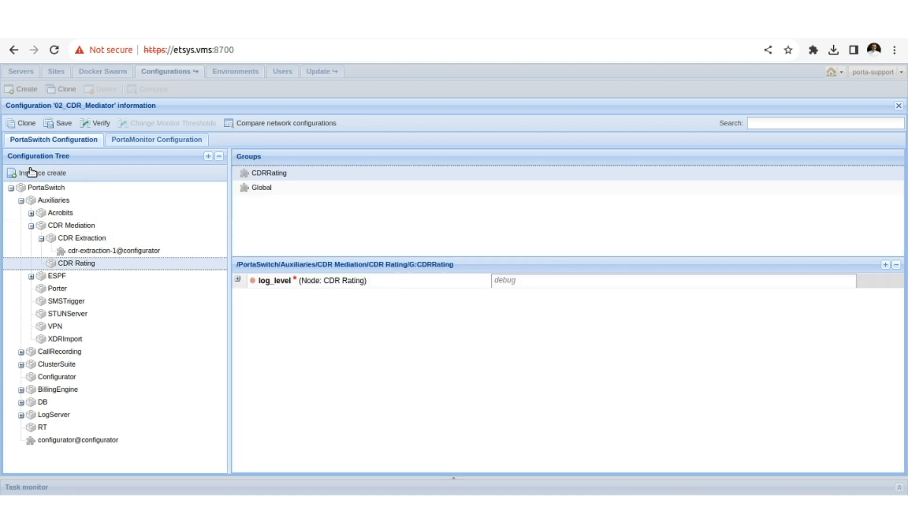
pyautogui.click(28, 172)
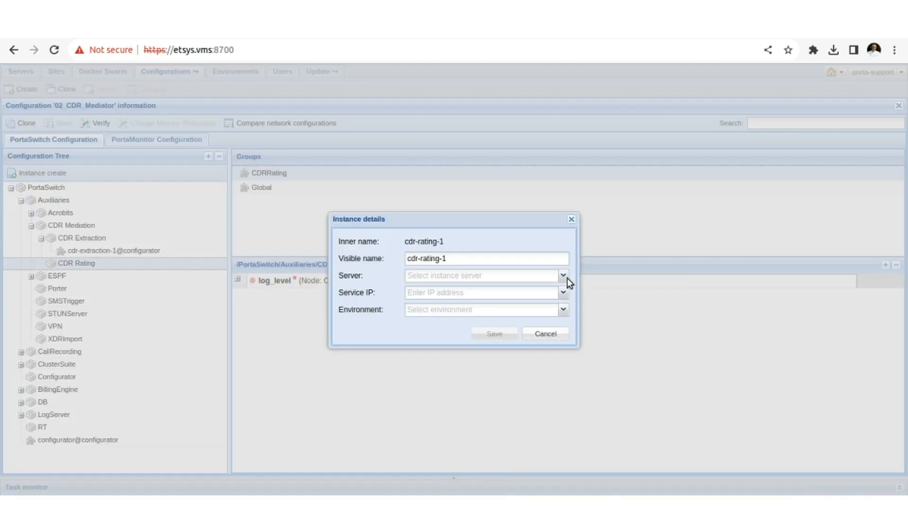
pyautogui.click(565, 276)
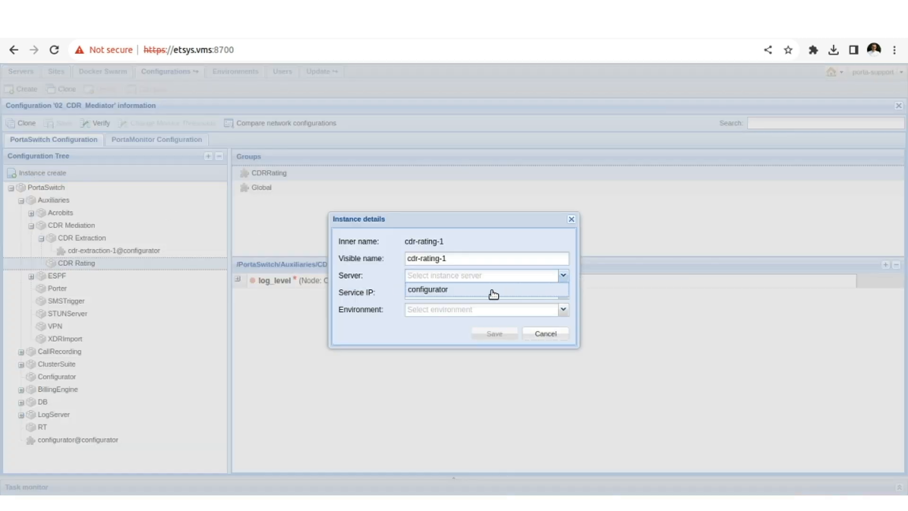
pyautogui.click(444, 292)
pyautogui.click(563, 294)
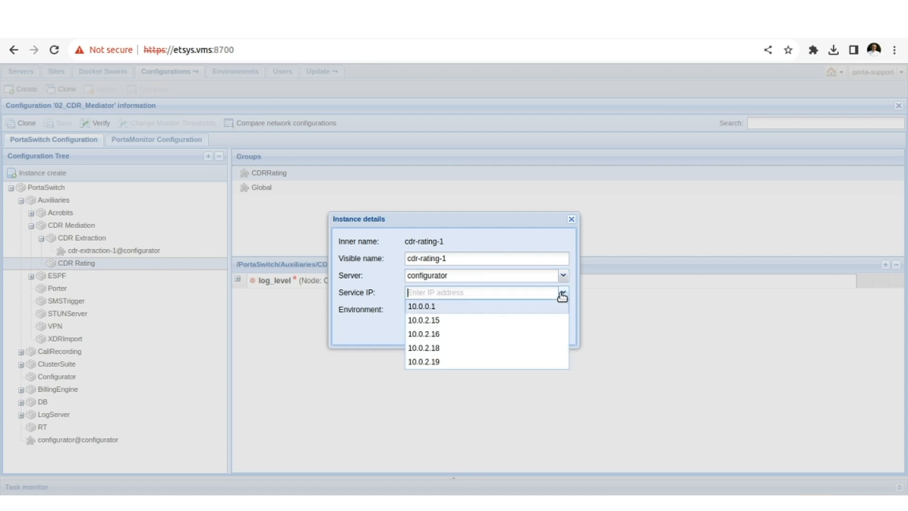
pyautogui.click(456, 307)
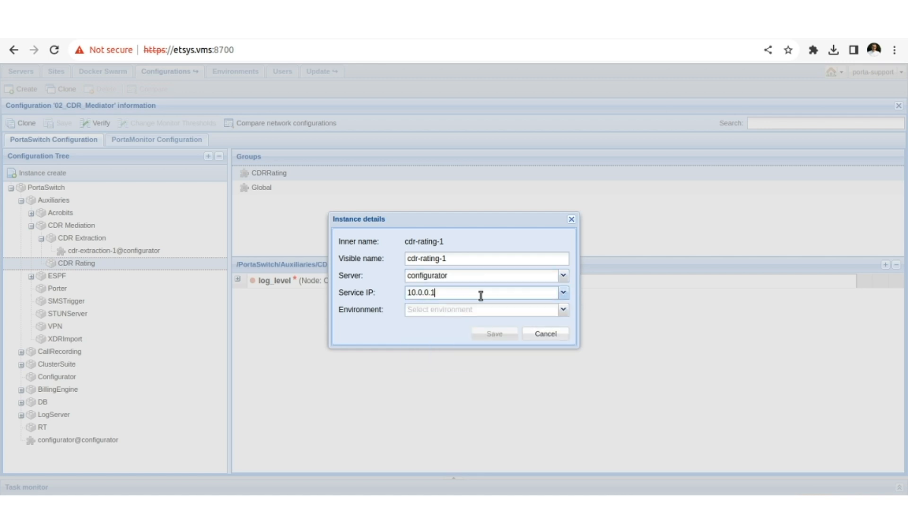
pyautogui.click(563, 309)
pyautogui.click(466, 127)
pyautogui.click(494, 336)
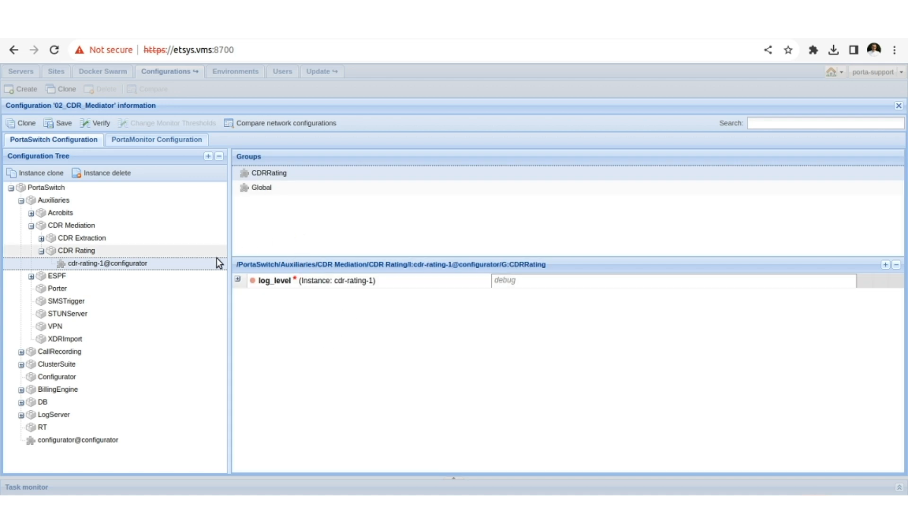
pyautogui.moveTo(144, 267)
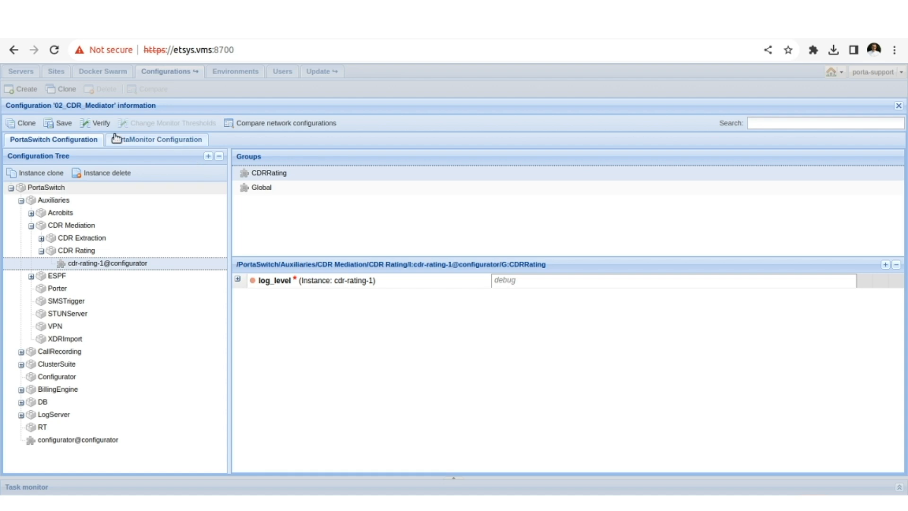
pyautogui.click(69, 129)
pyautogui.click(101, 126)
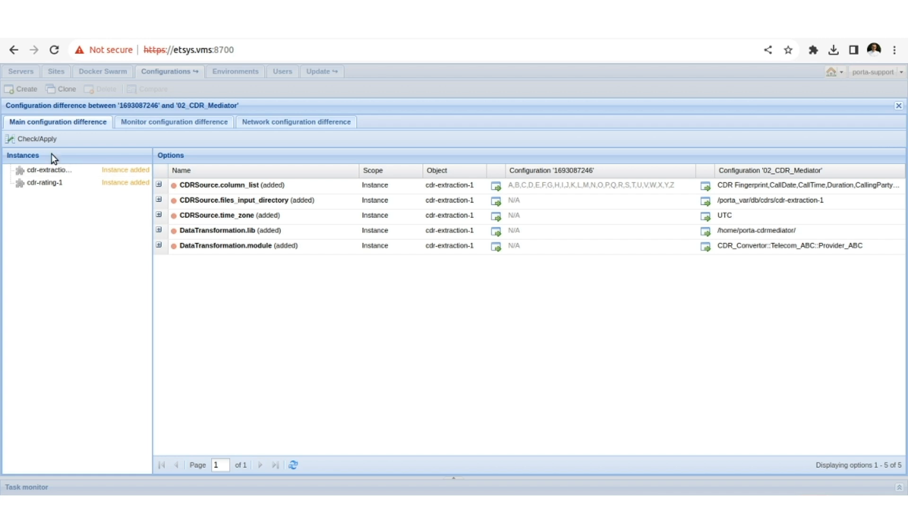
pyautogui.click(37, 139)
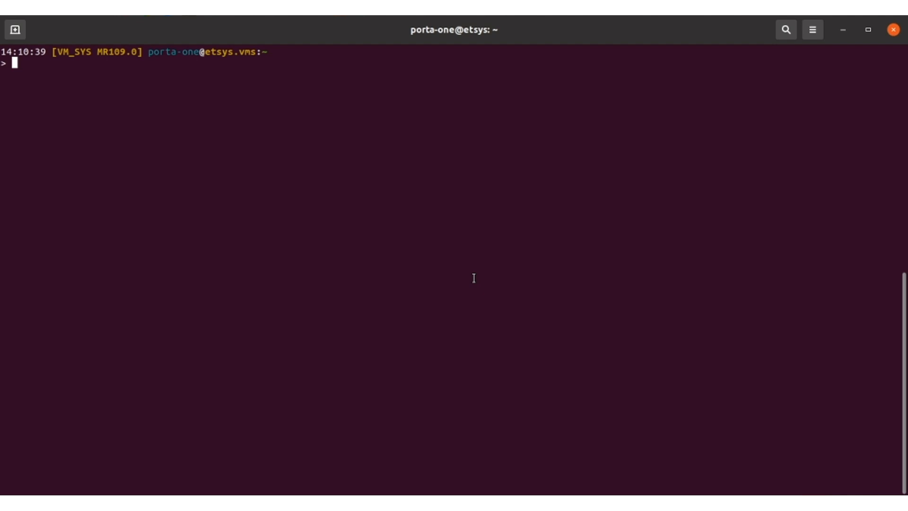
pyautogui.press('Up')
pyautogui.press('Up')
pyautogui.press('Return')
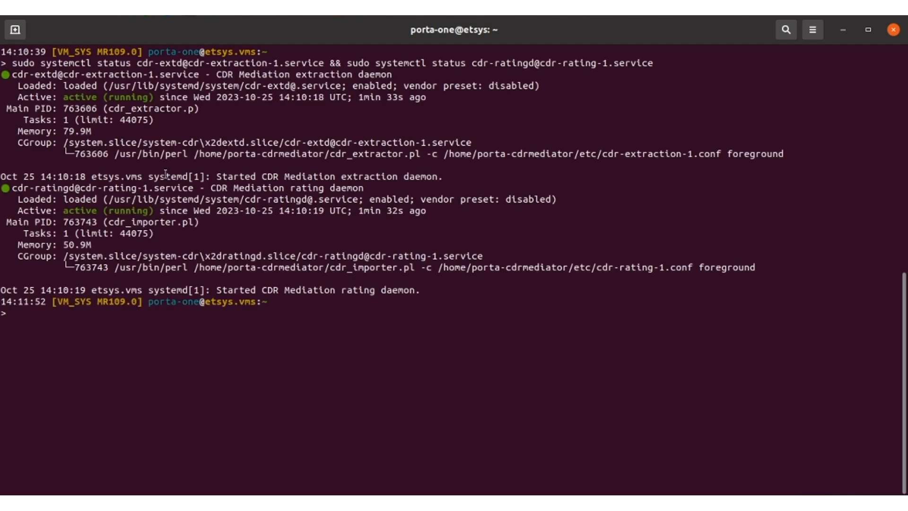
pyautogui.moveTo(17, 97); pyautogui.dragTo(150, 98)
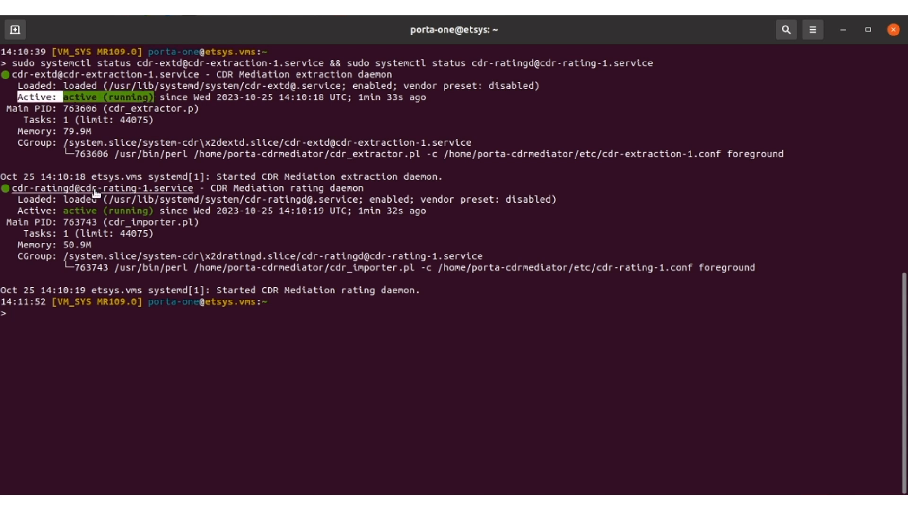
pyautogui.moveTo(18, 211); pyautogui.dragTo(157, 213)
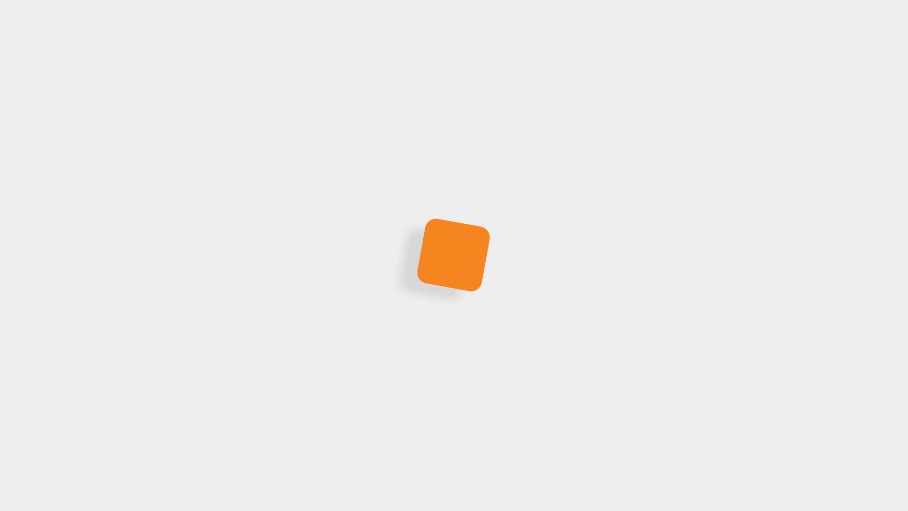